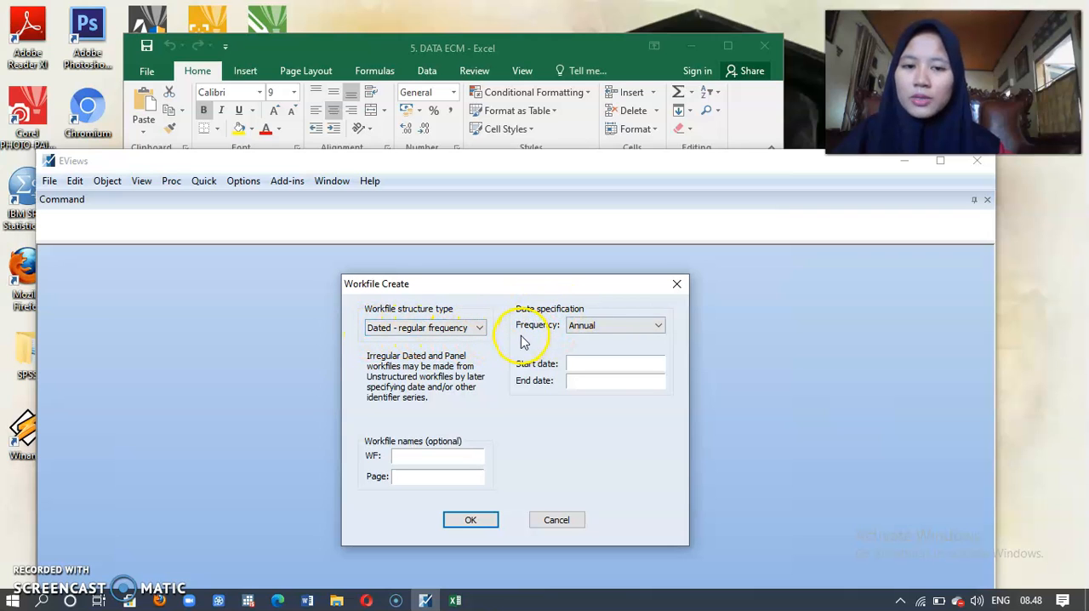
Step: Create a dated annual workfile with start date 1989 and end date 2018
left_click(588, 368)
type("1989")
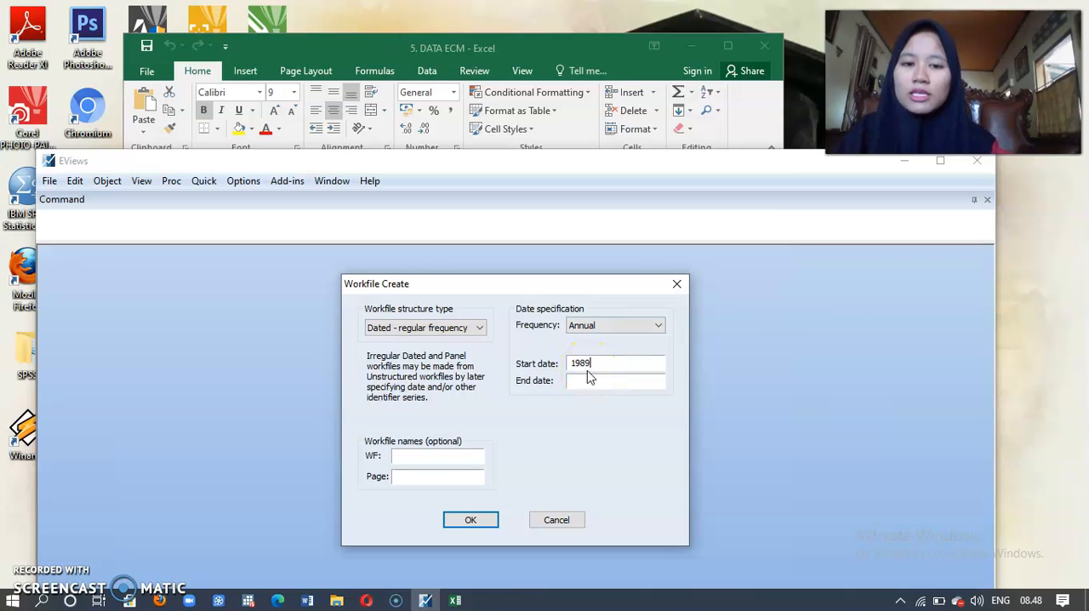
left_click(582, 382)
type("2018")
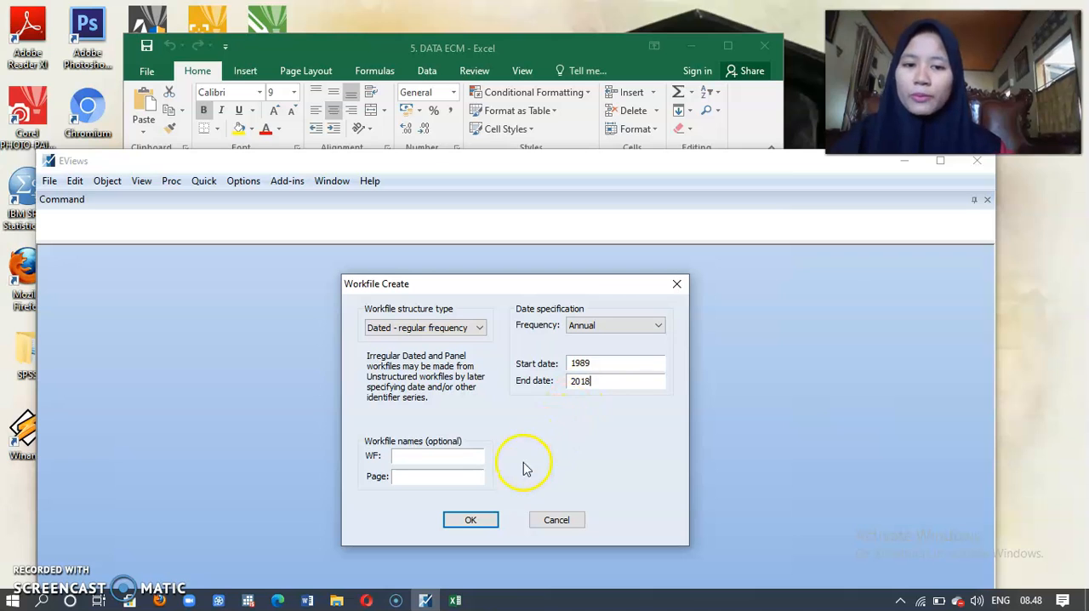
left_click(468, 519)
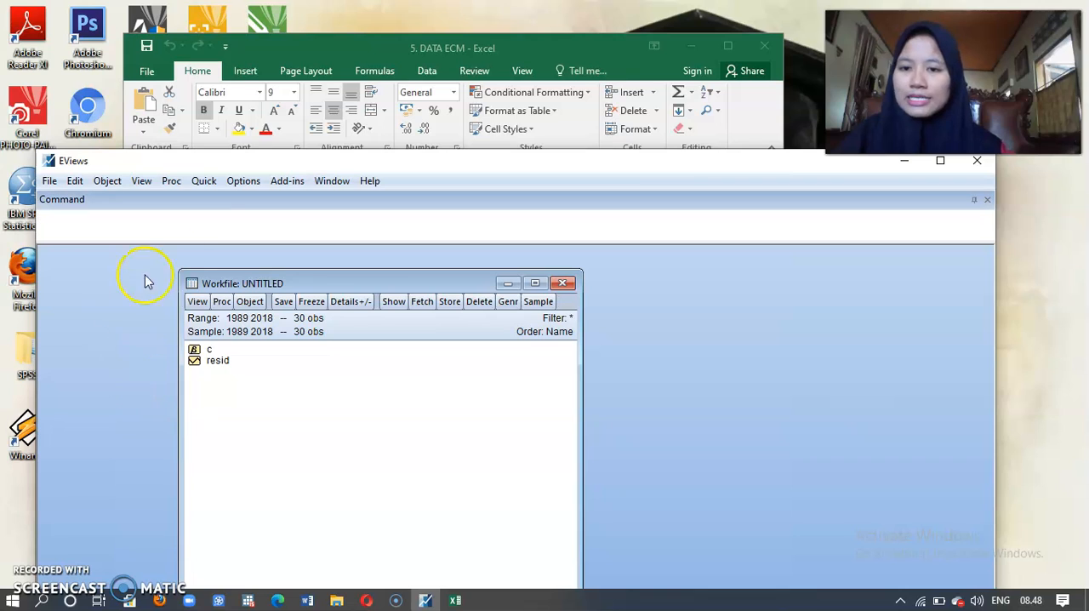
Step: Open an empty group and paste the copied Y, X1, X2, X3 and X4 data, with series names in the header row above 1989
left_click(210, 187)
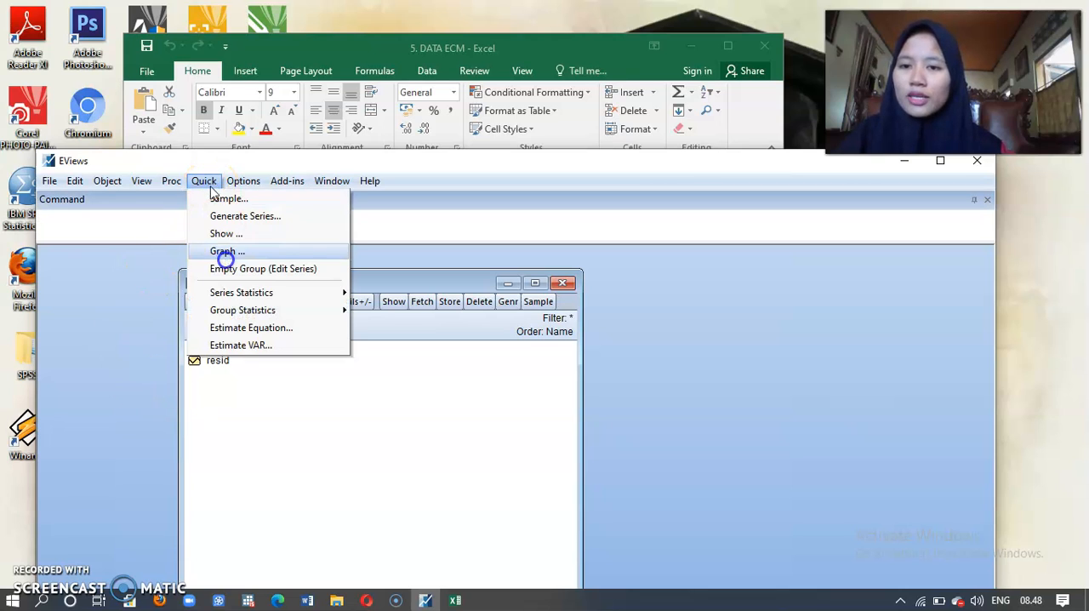
left_click(228, 268)
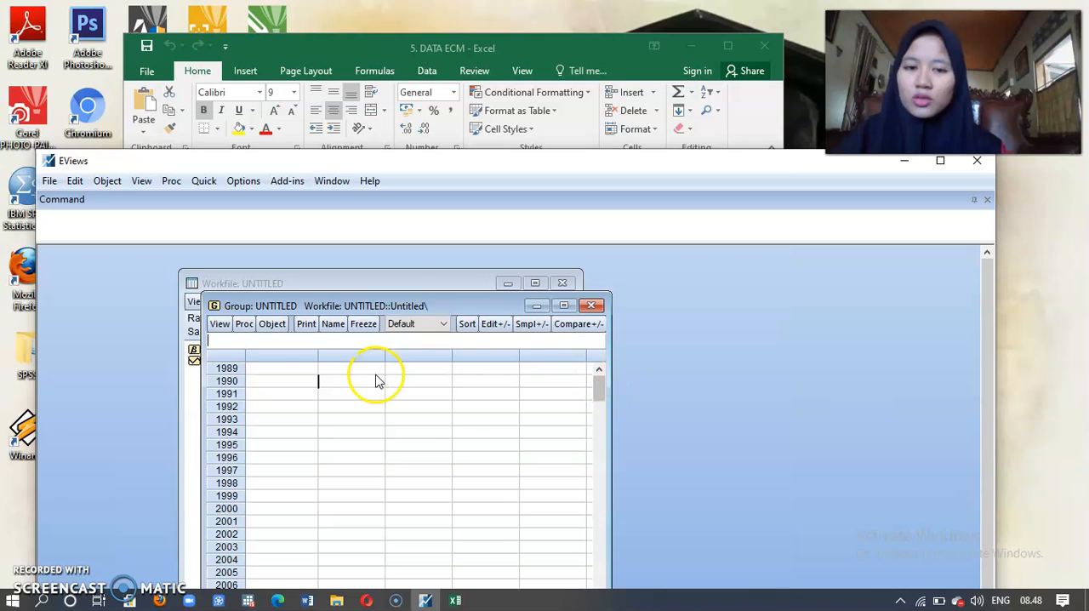
left_click(298, 375)
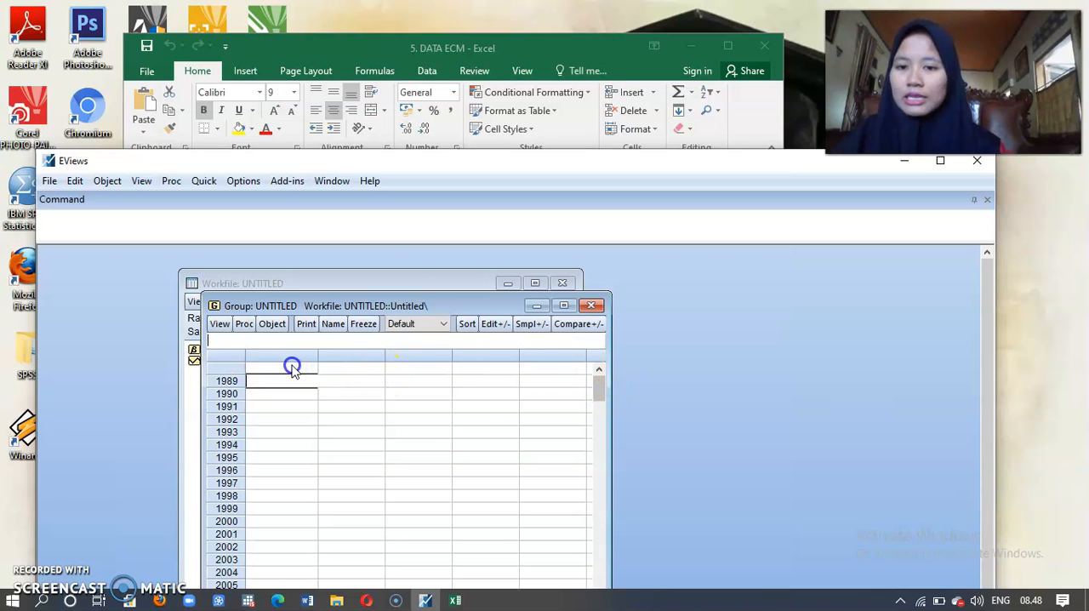
left_click(292, 368)
left_click(292, 367)
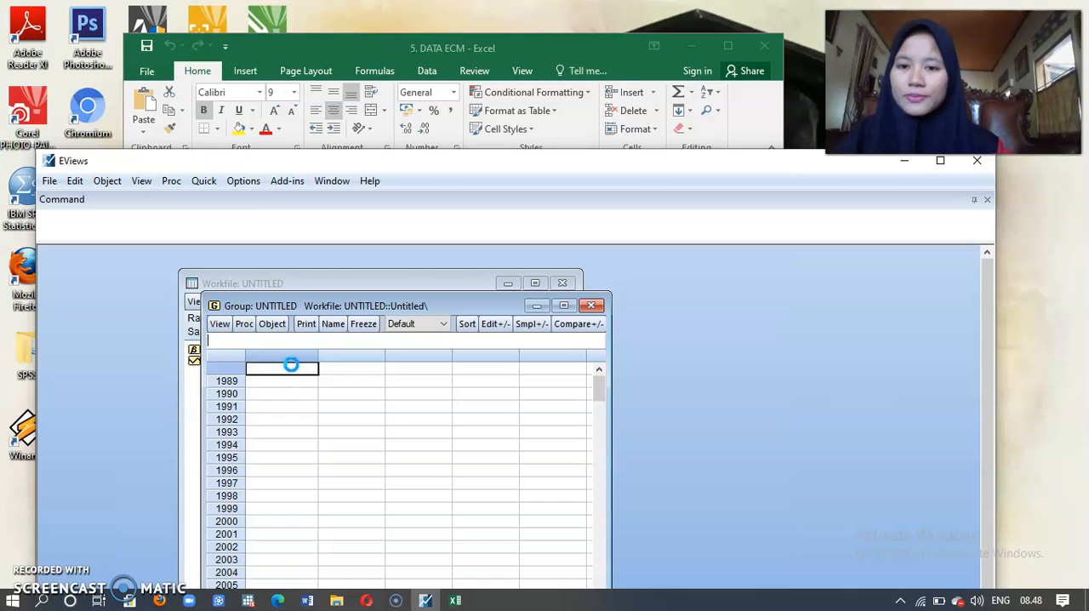
key("ctrl+v")
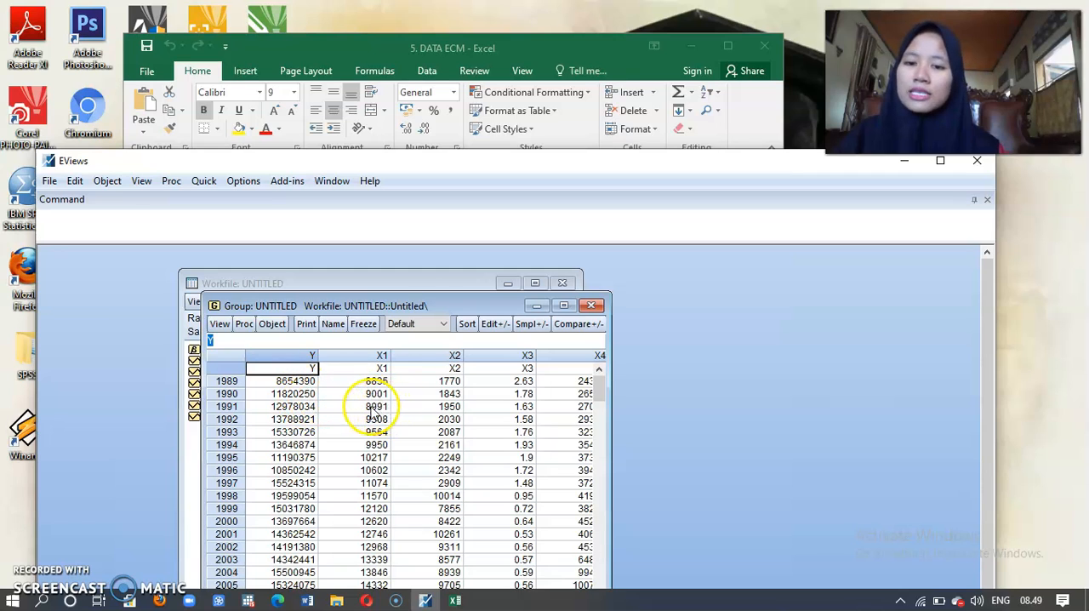
Step: Run the group's Individual root - Fisher - ADF unit root test in level with individual intercept, and view the results for each series
left_click(221, 327)
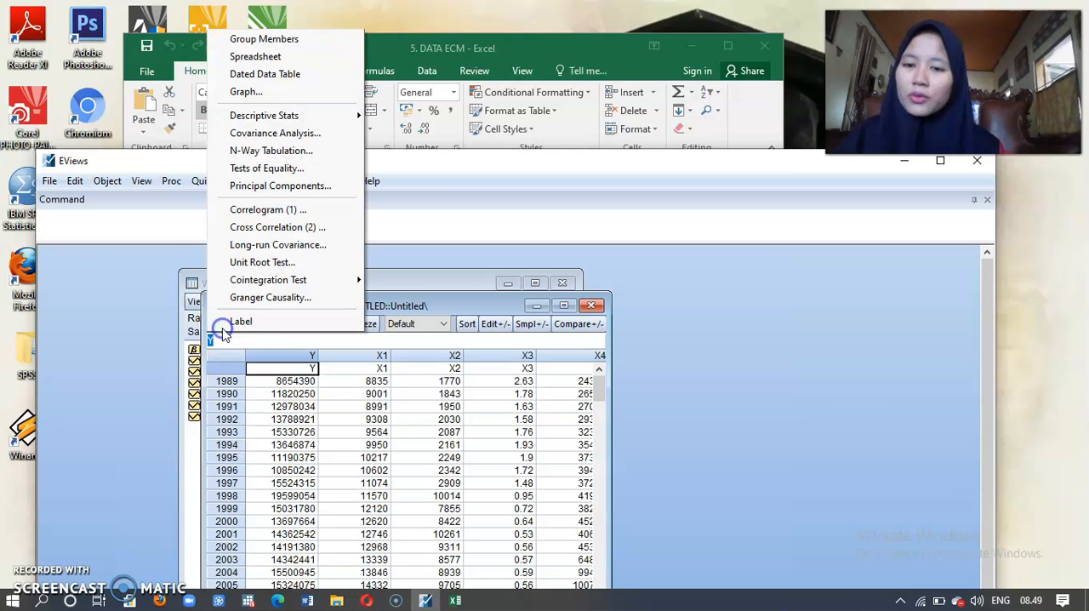
left_click(257, 270)
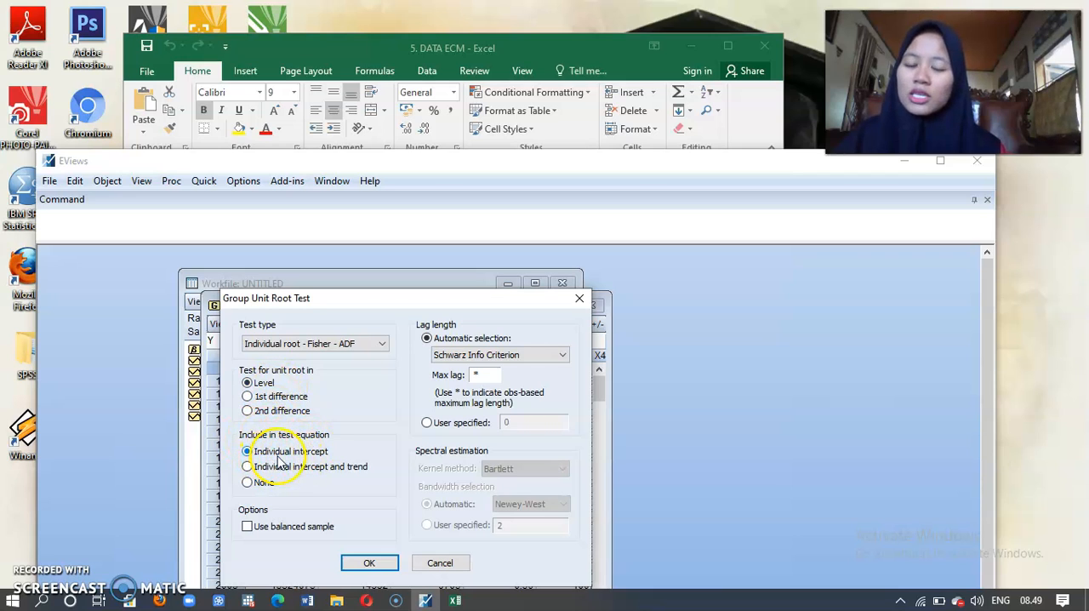
left_click(371, 564)
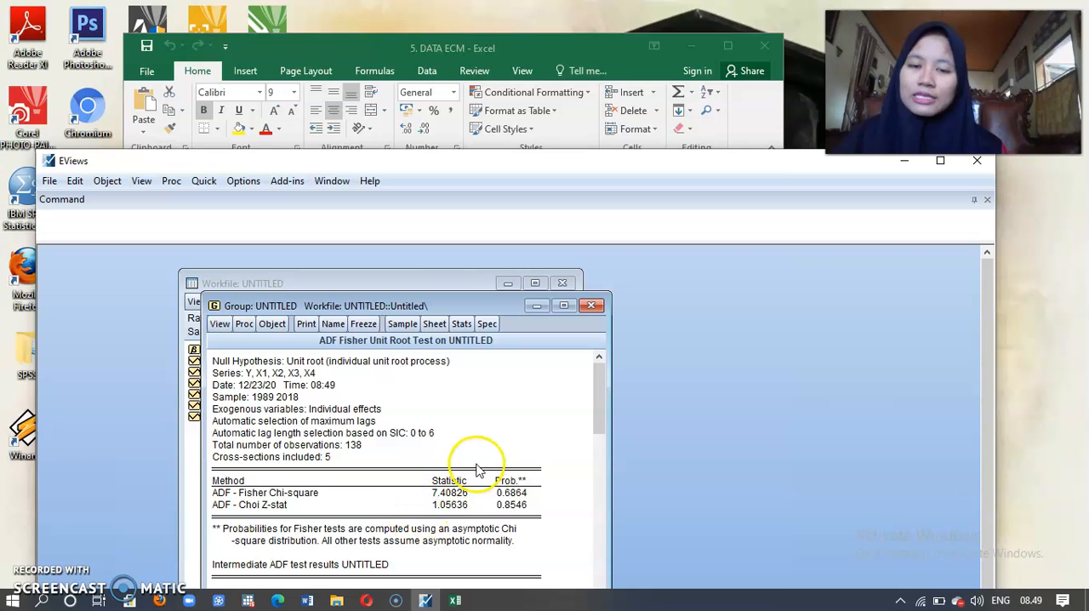
left_click_drag(500, 305, 505, 302)
left_click_drag(564, 279, 614, 265)
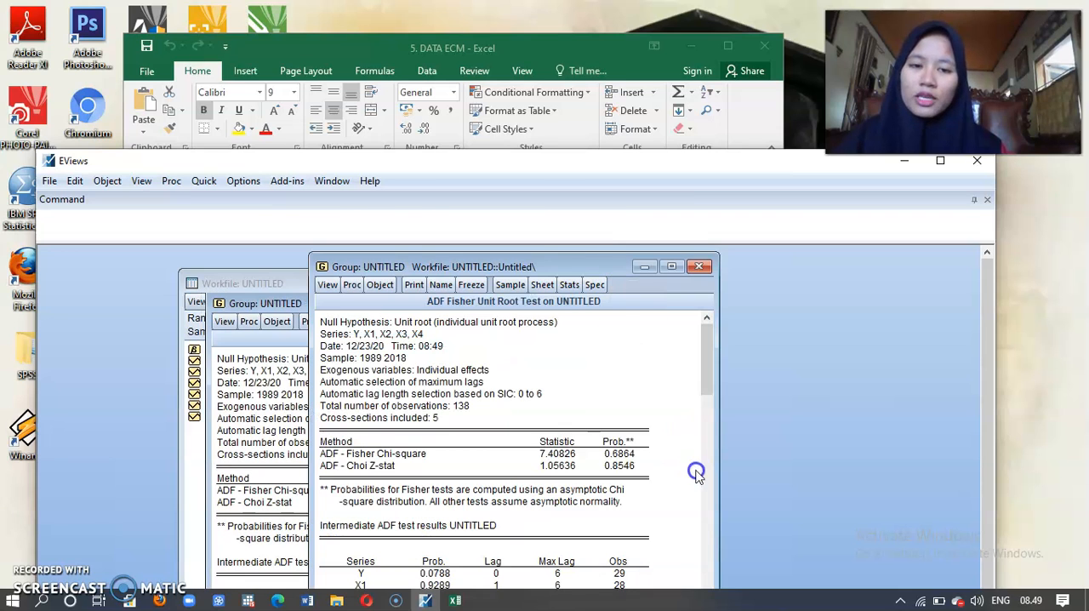
left_click(714, 553)
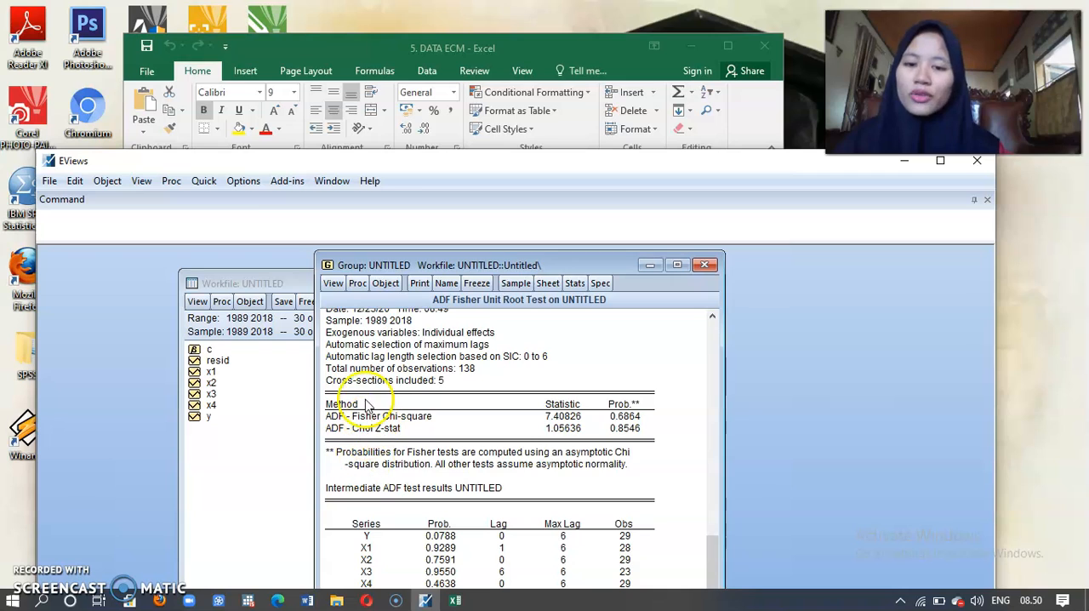
Step: Rerun the group's Fisher-ADF unit root test in 1st difference with individual intercept, and view the results for each series
left_click(332, 289)
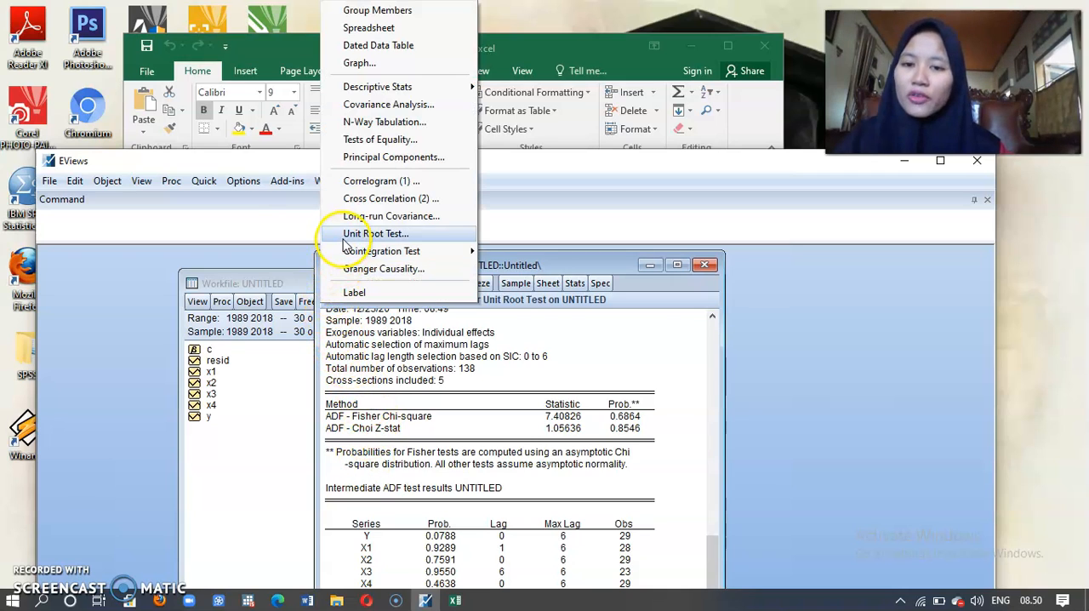
left_click(344, 239)
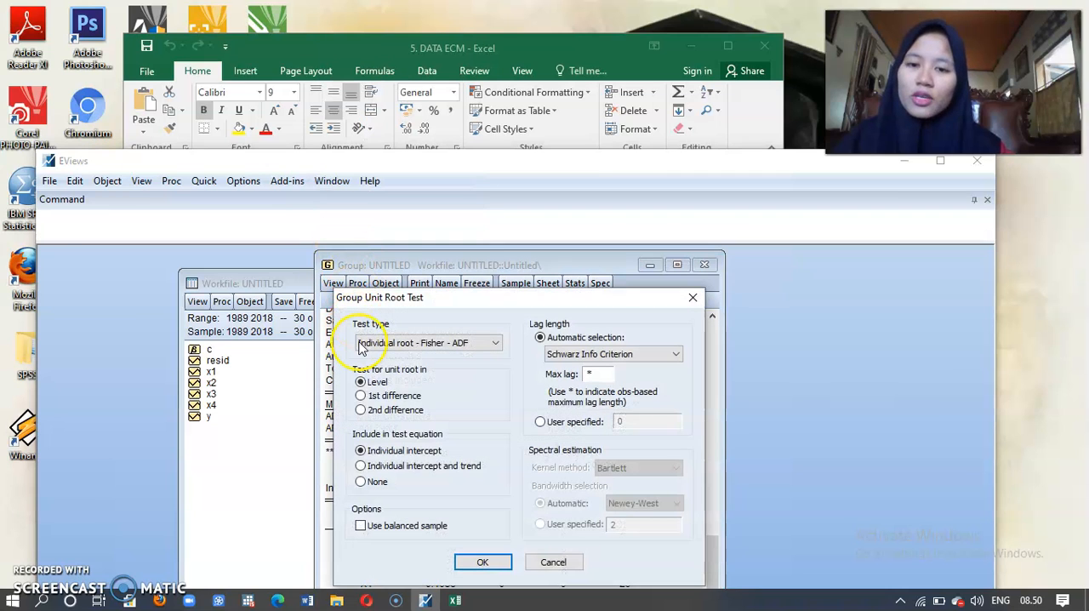
left_click(362, 396)
left_click(481, 563)
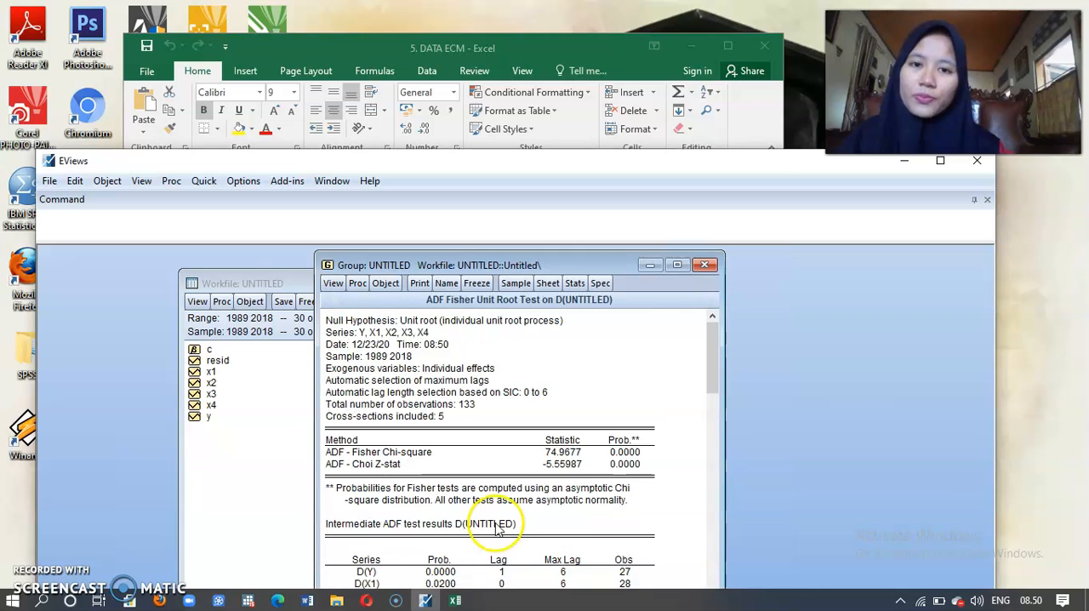
left_click_drag(571, 268, 593, 250)
scroll(732, 513, "down", 1)
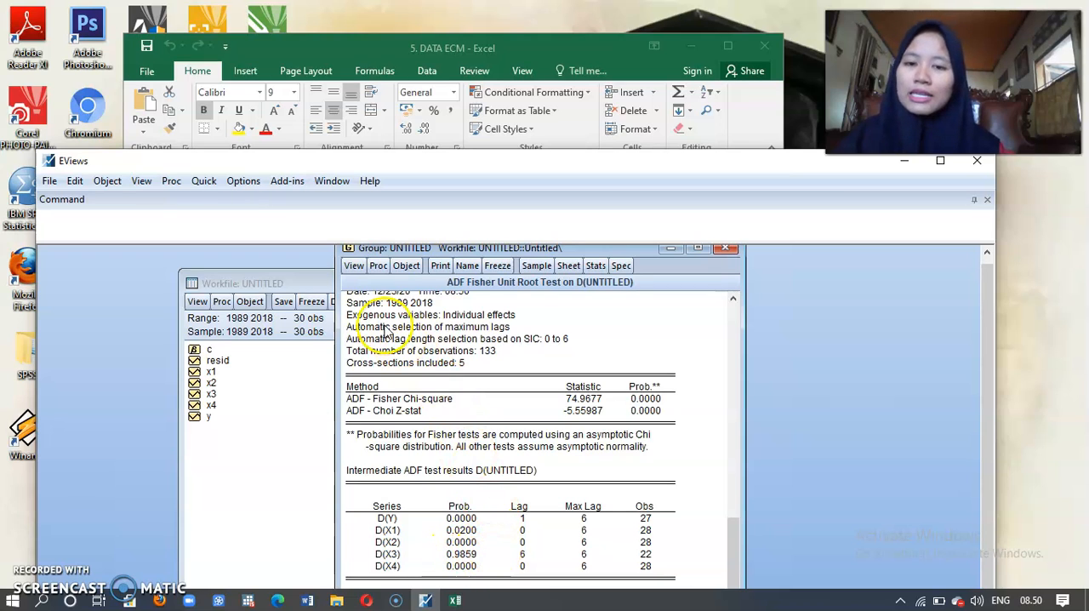
Step: Rerun the group's Fisher-ADF unit root test in 2nd difference with individual intercept, and view the results for each series
left_click(352, 266)
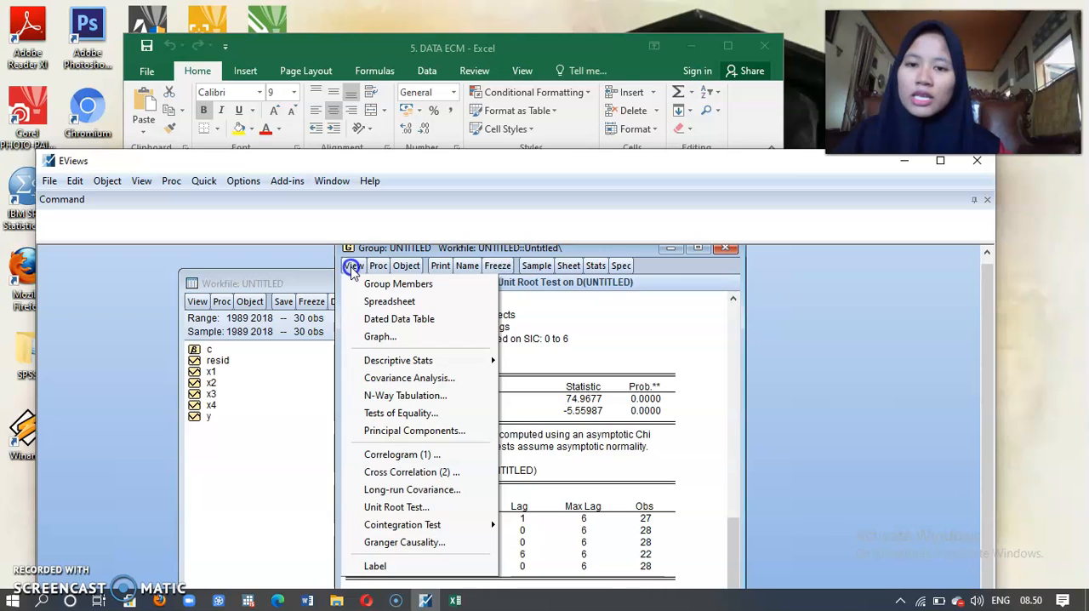
left_click(392, 508)
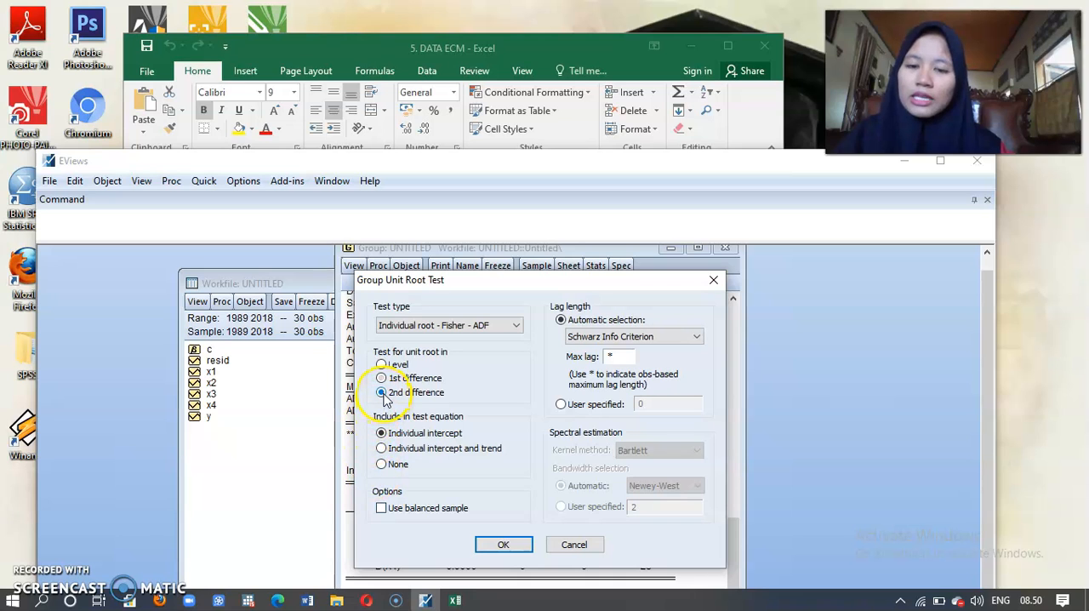
left_click(503, 544)
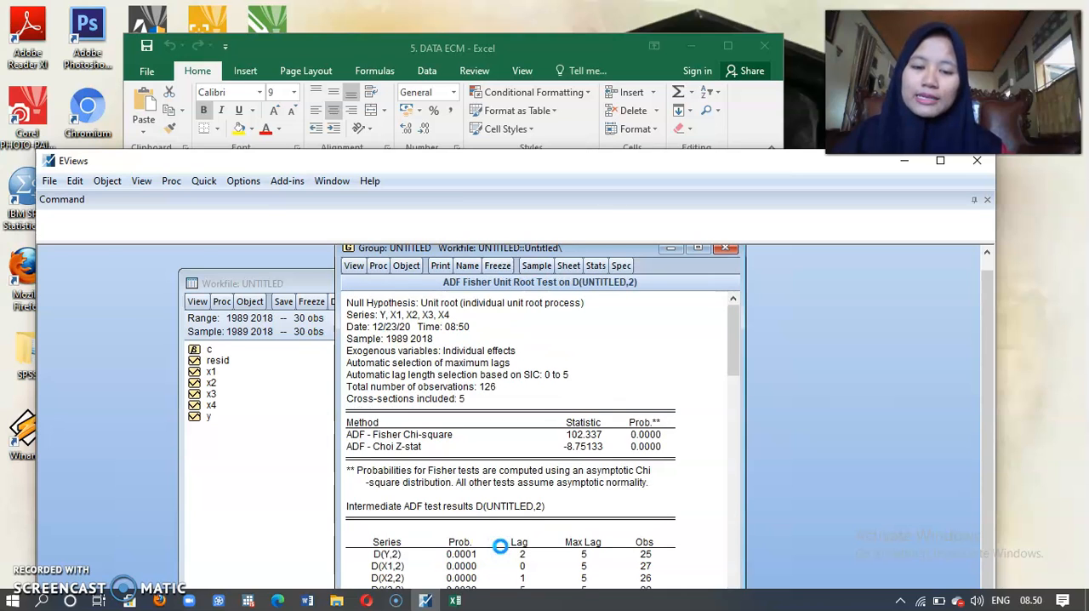
left_click(734, 494)
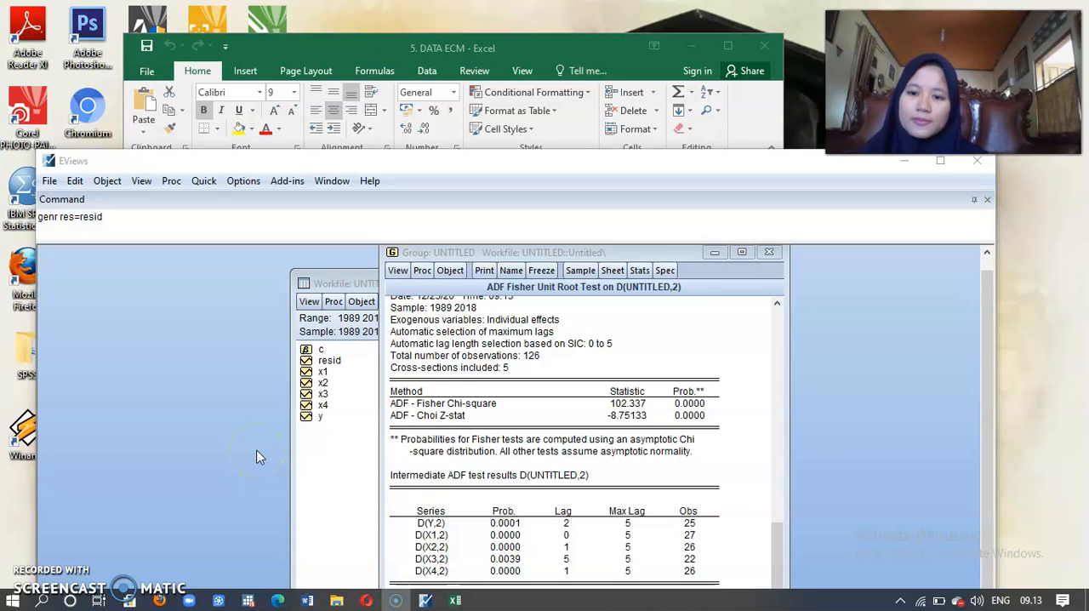
Step: Estimate the least squares equation "y c x1 x2 x3 x4" over the sample 1989 2018
left_click(205, 181)
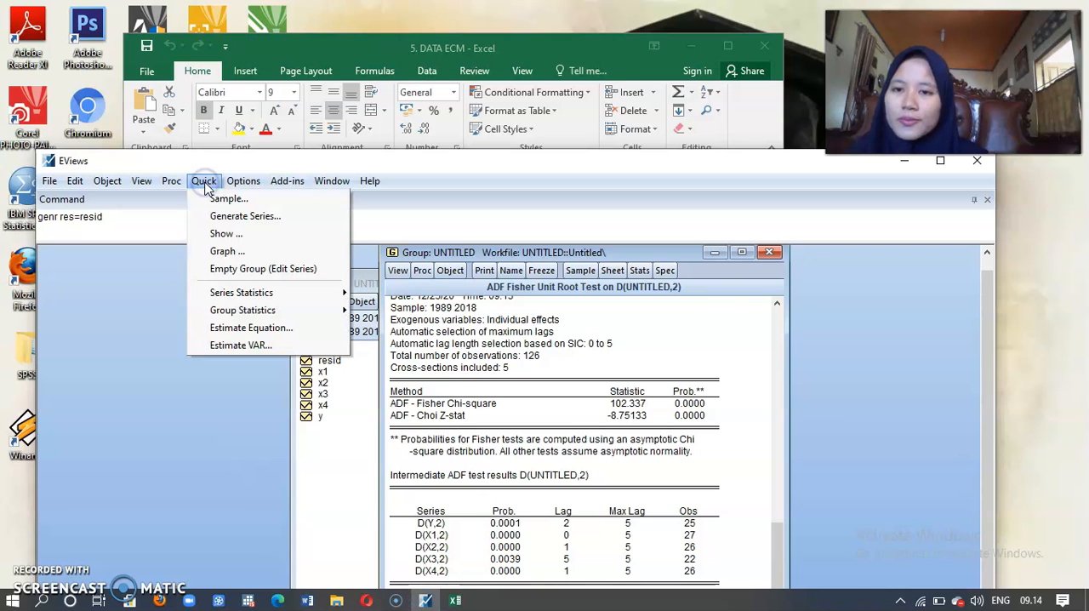
left_click(226, 252)
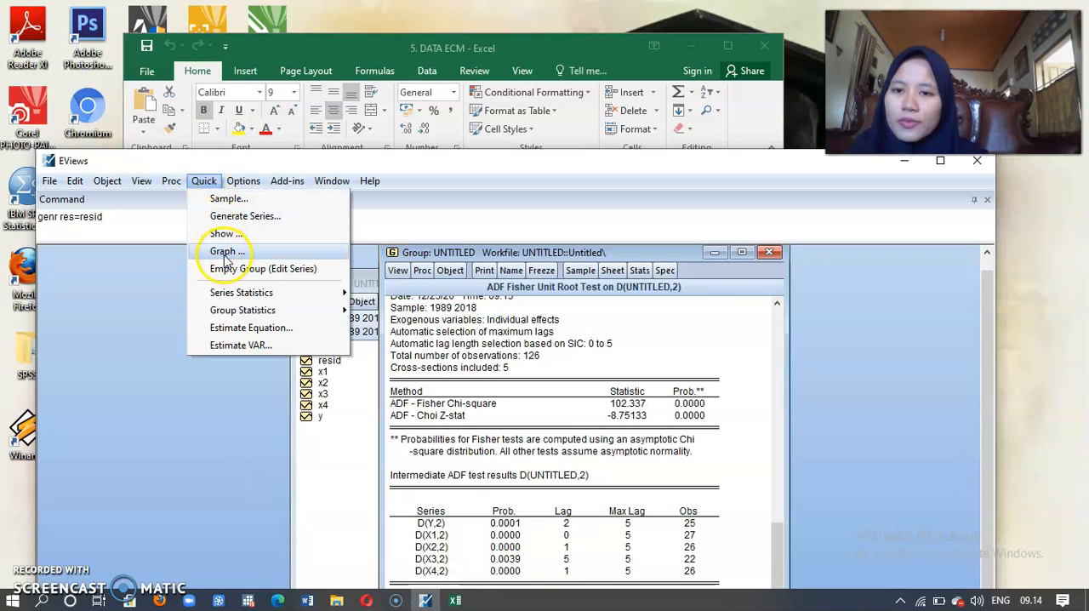
left_click(249, 330)
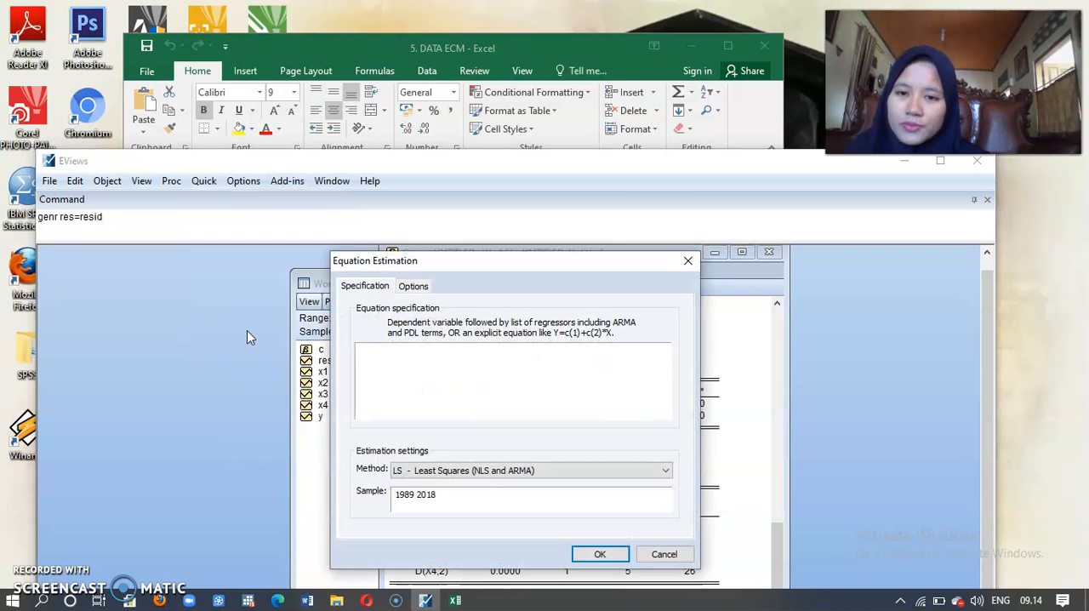
left_click(370, 359)
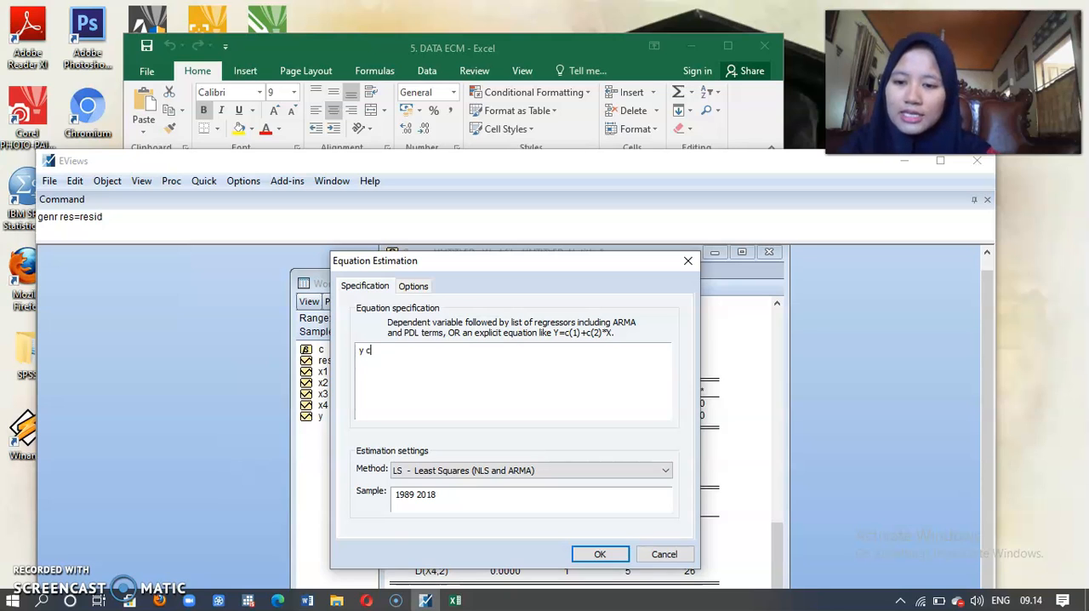
type("1 x2 x3 x4")
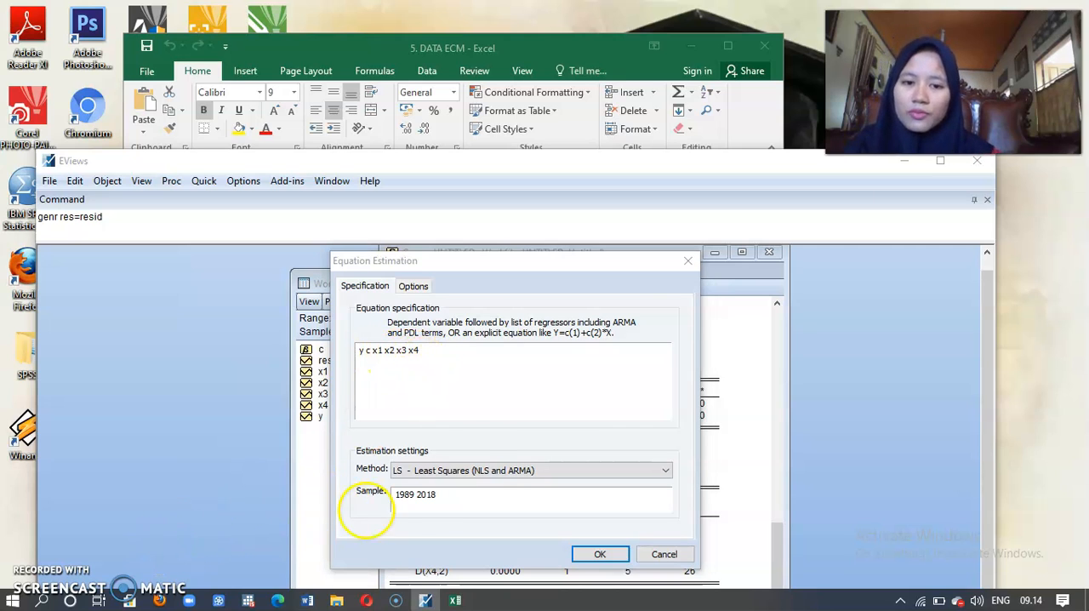
left_click(401, 529)
left_click(587, 552)
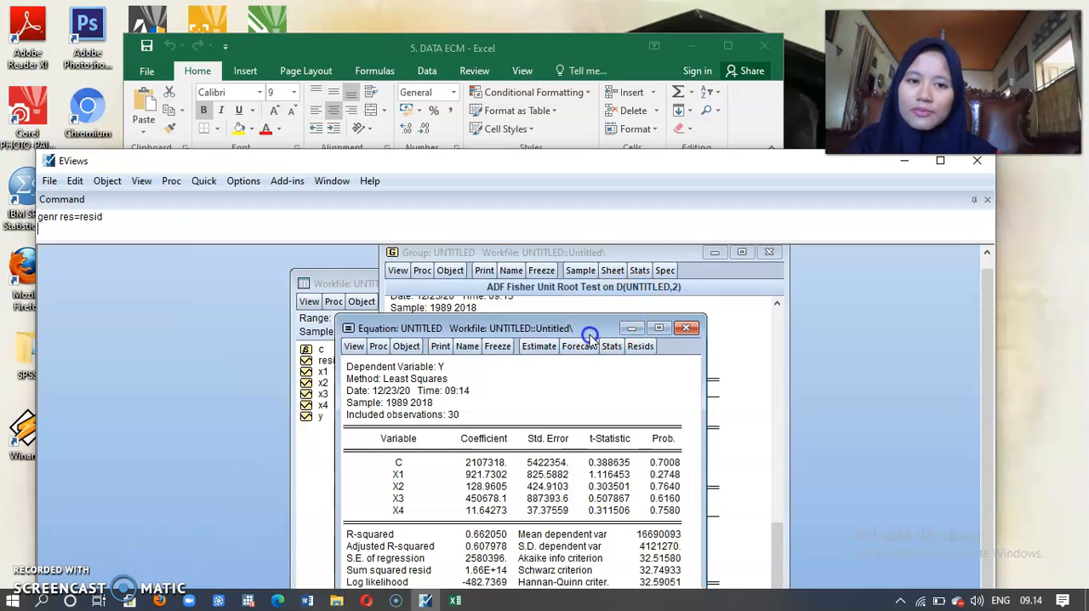
left_click_drag(587, 328, 608, 313)
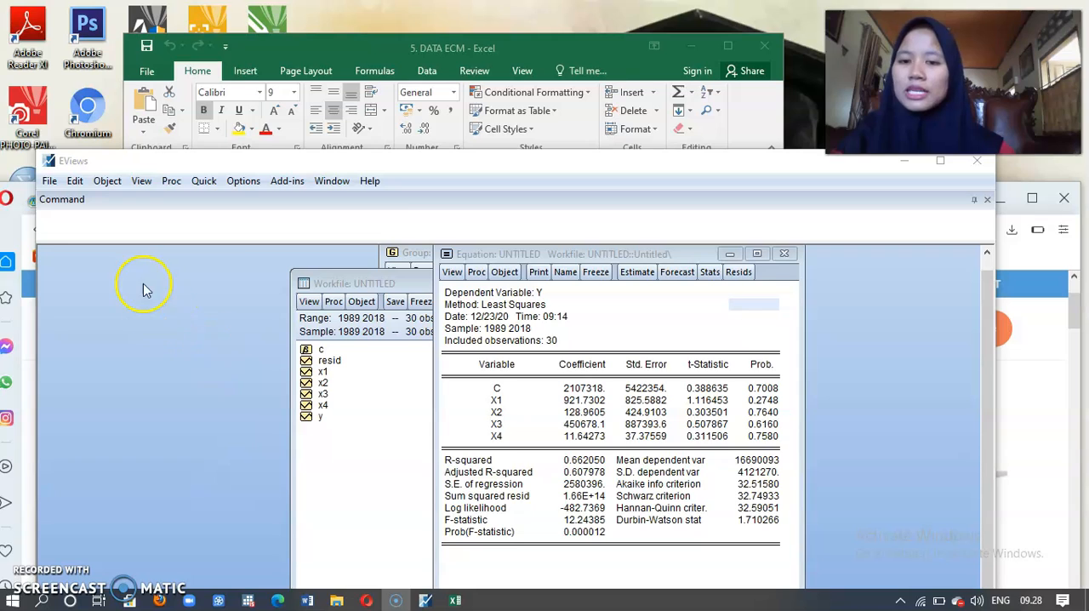
Step: Generate a residual series by running the command "genr res=resid"
left_click(52, 219)
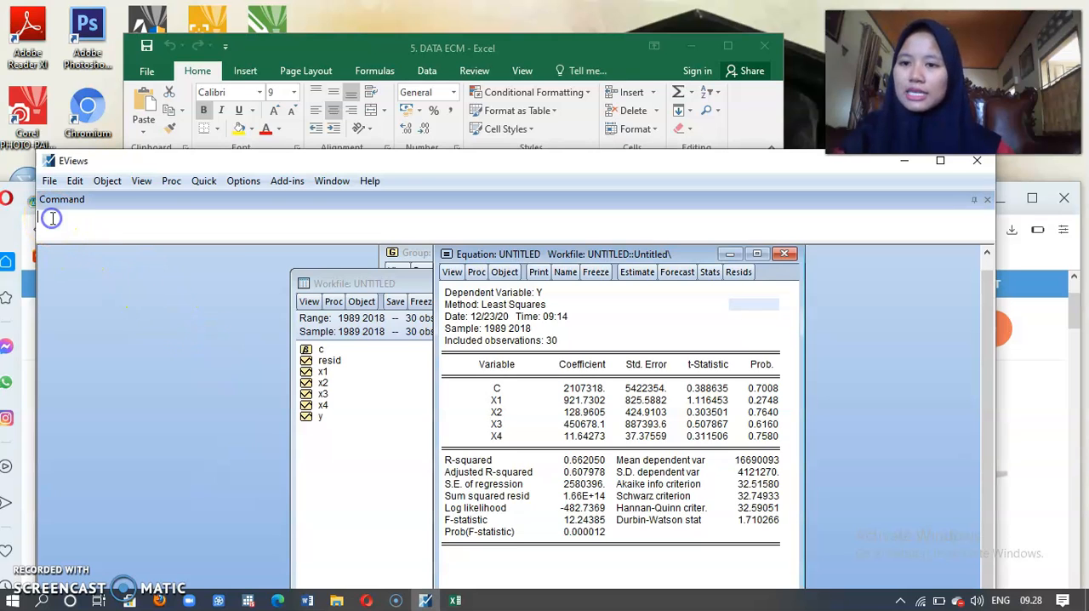
type("genr res=resid")
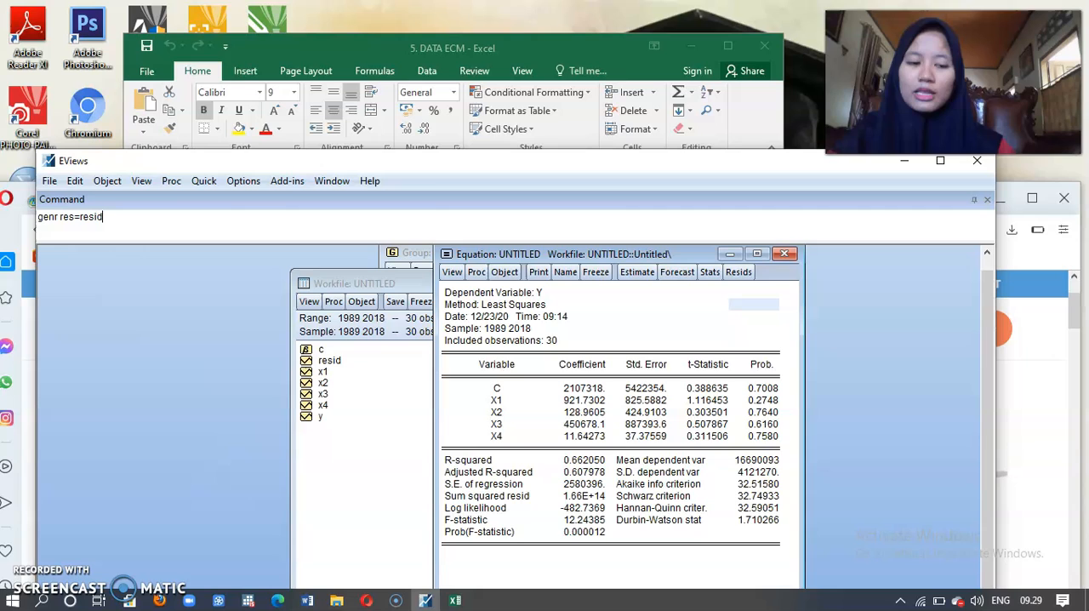
key("Return")
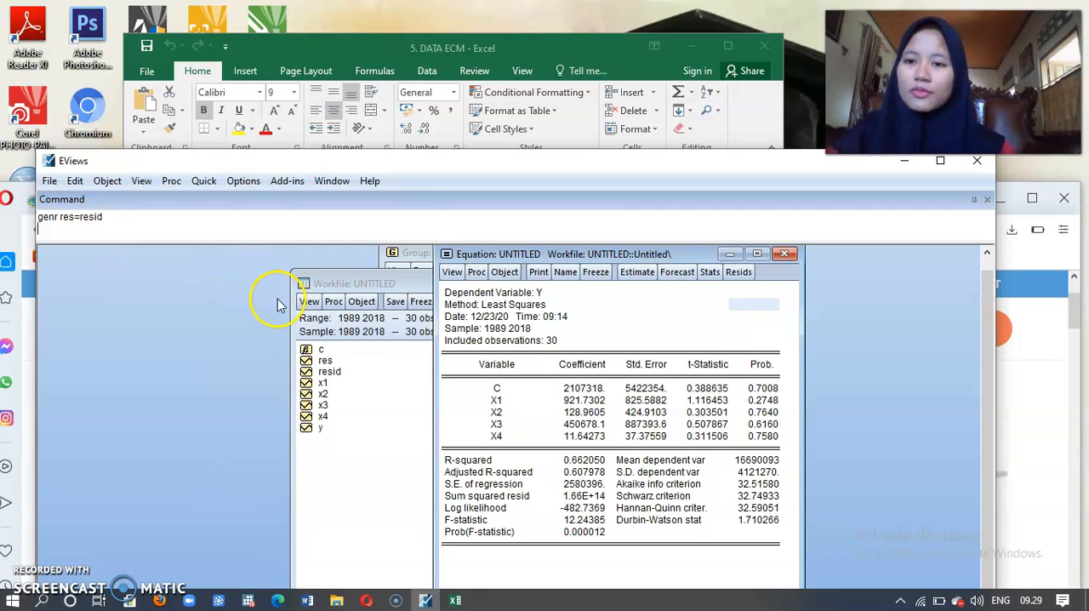
Step: Open the res series and run an Augmented Dickey-Fuller unit root test in level with intercept, using the Schwarz Info Criterion
left_click(325, 362)
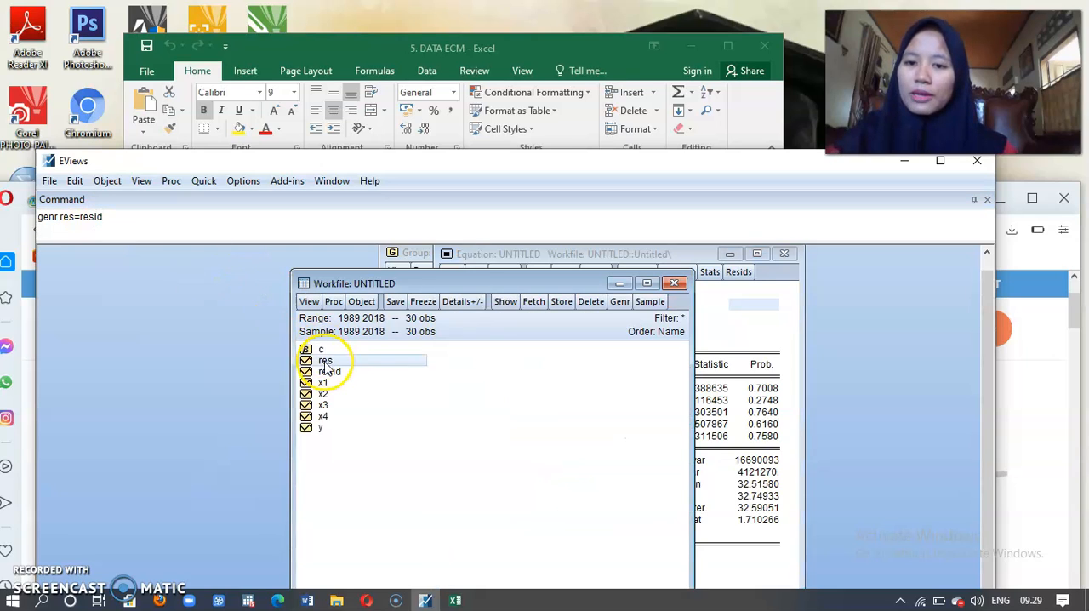
right_click(325, 364)
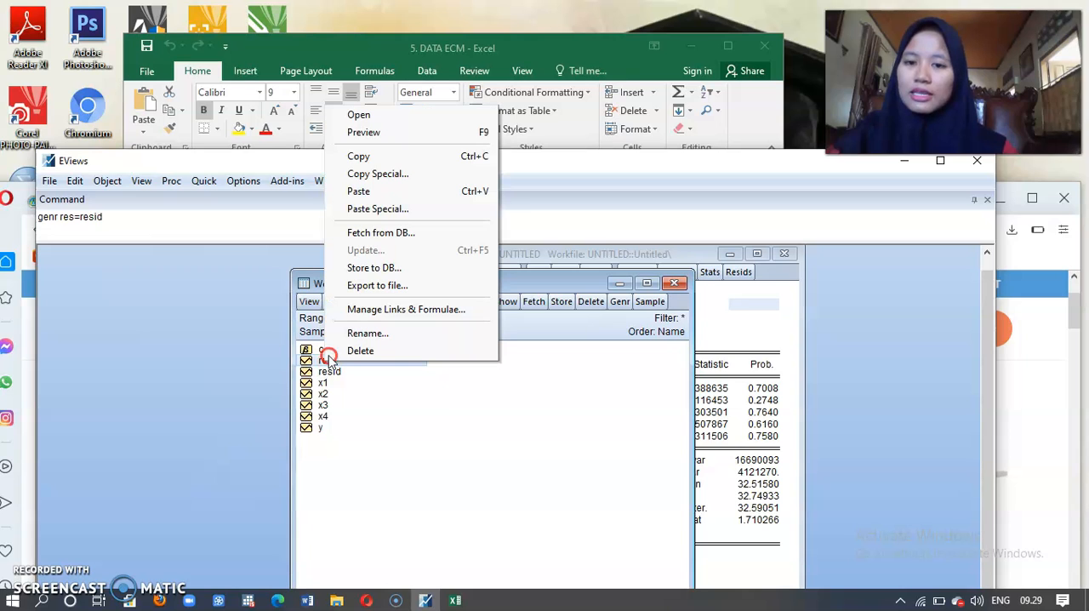
left_click(361, 117)
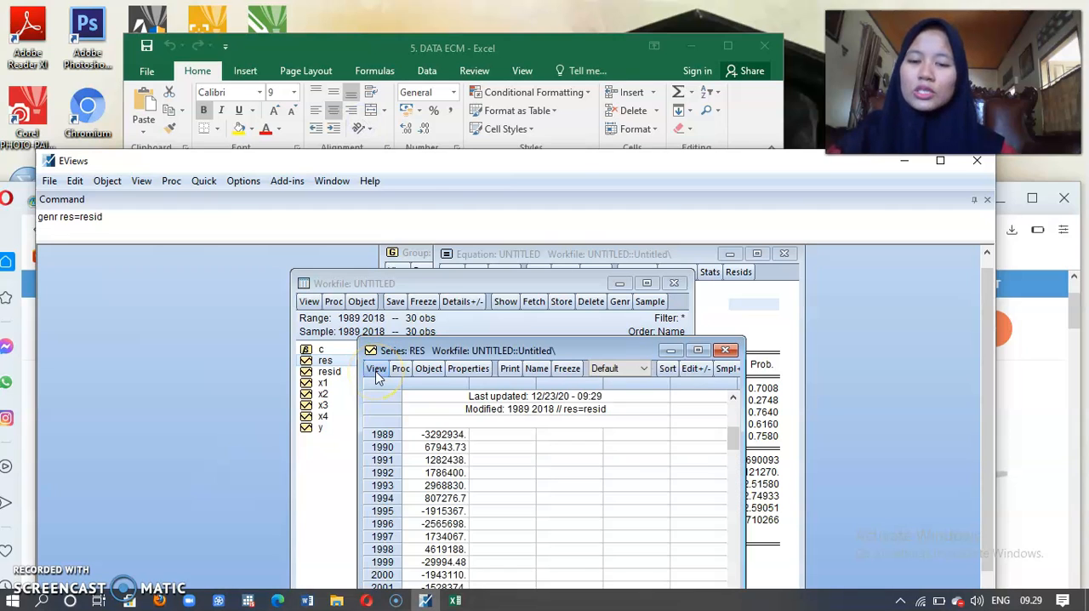
left_click(377, 372)
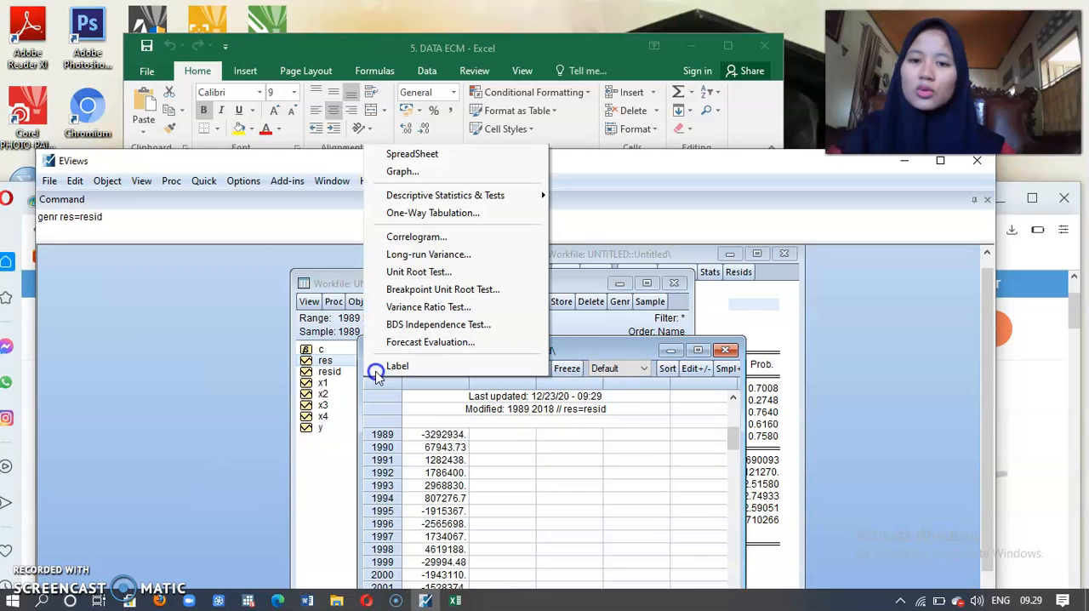
left_click(410, 279)
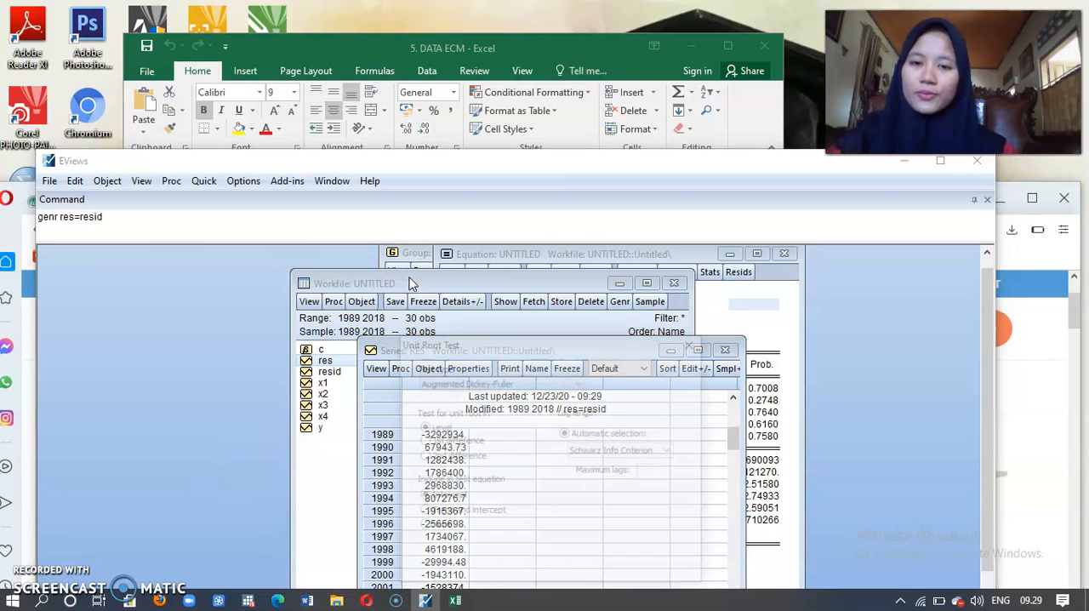
left_click(594, 564)
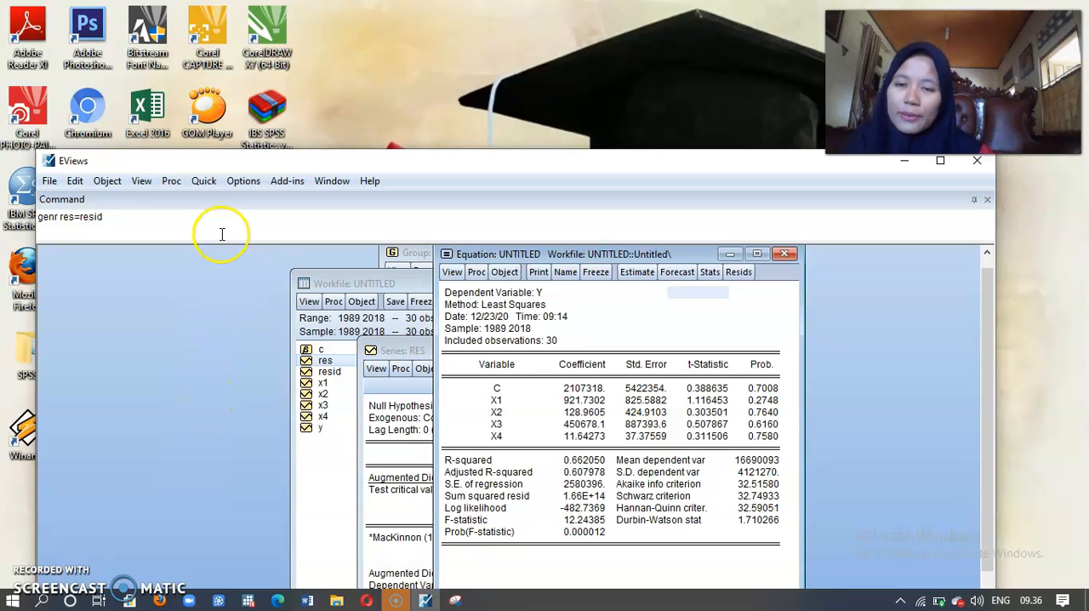
Step: Estimate the least squares equation "d(y) c d(x1) d(x2) d(x3) d(x4)" over the sample 1989 2018, deleting the previous untitled equation
left_click(204, 181)
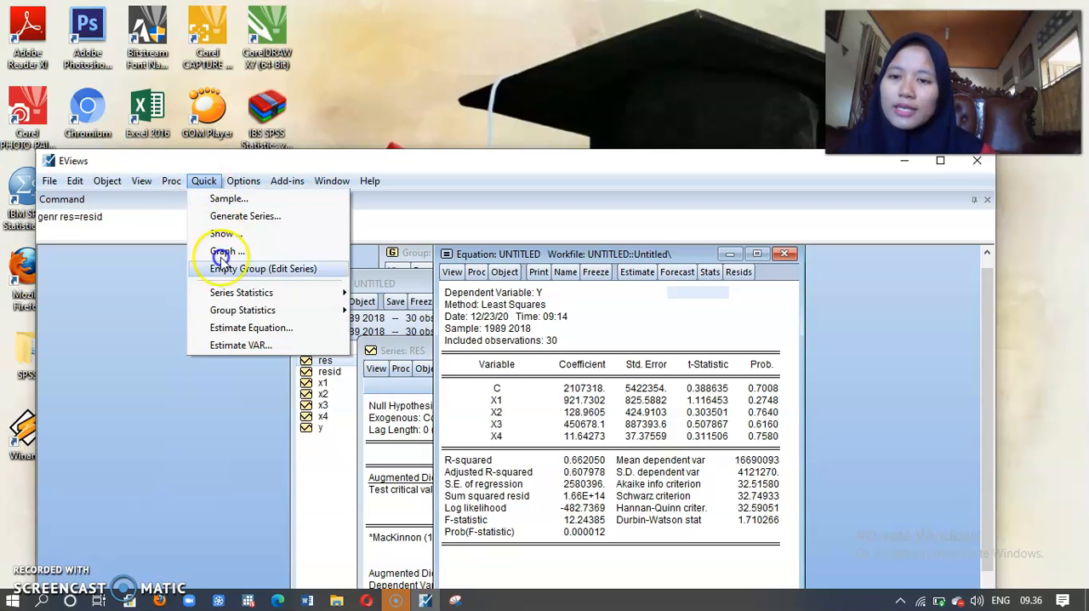
left_click(238, 329)
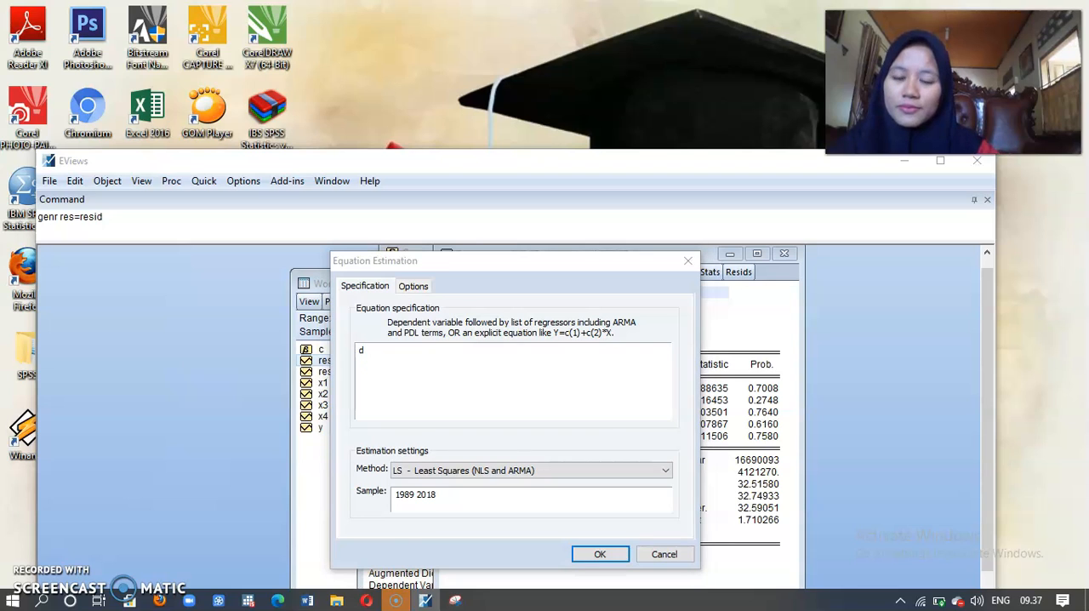
left_click(373, 359)
type("(y")
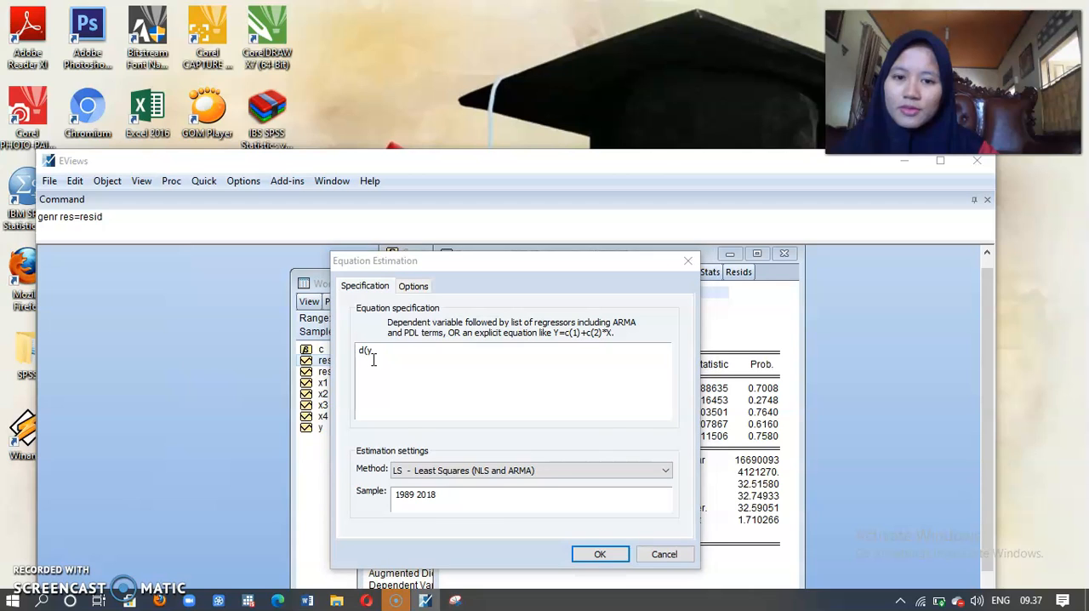
left_click(372, 359)
type(") c d")
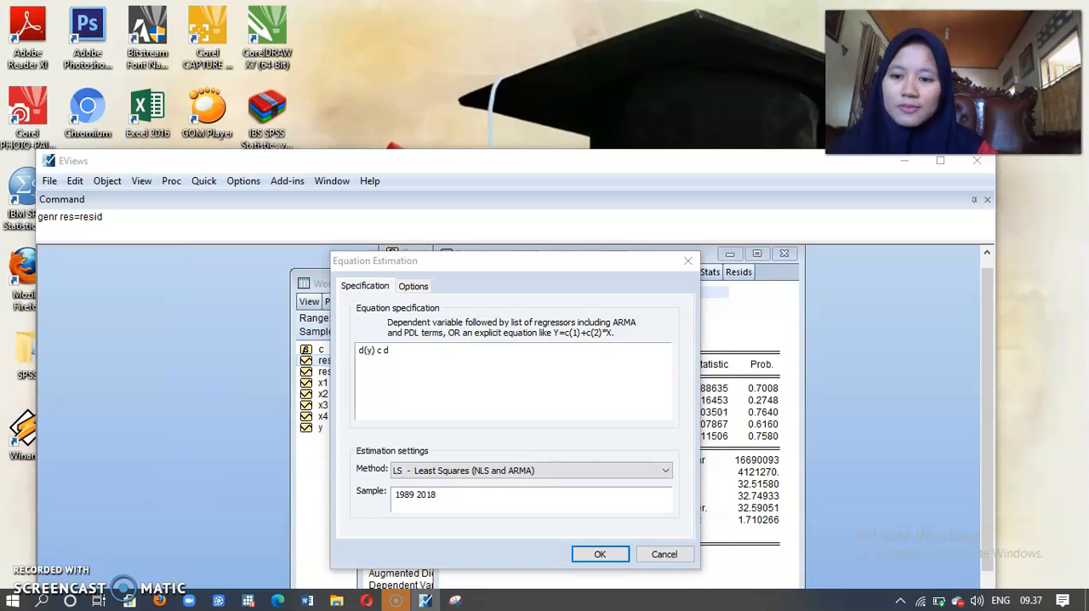
type("(")
type("x1")
left_click(372, 360)
type(")")
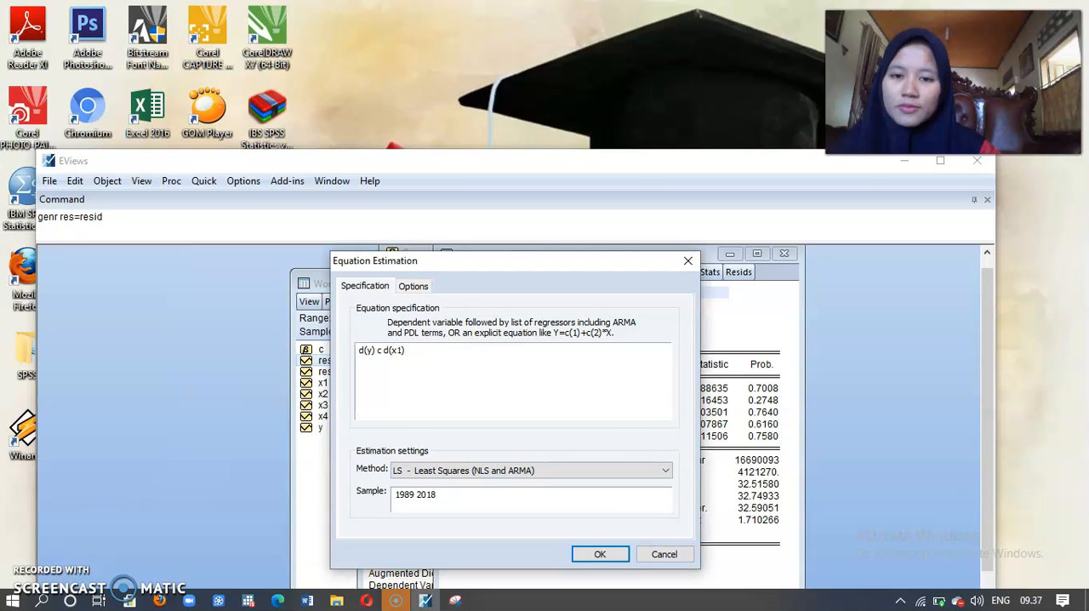
type(" d(x")
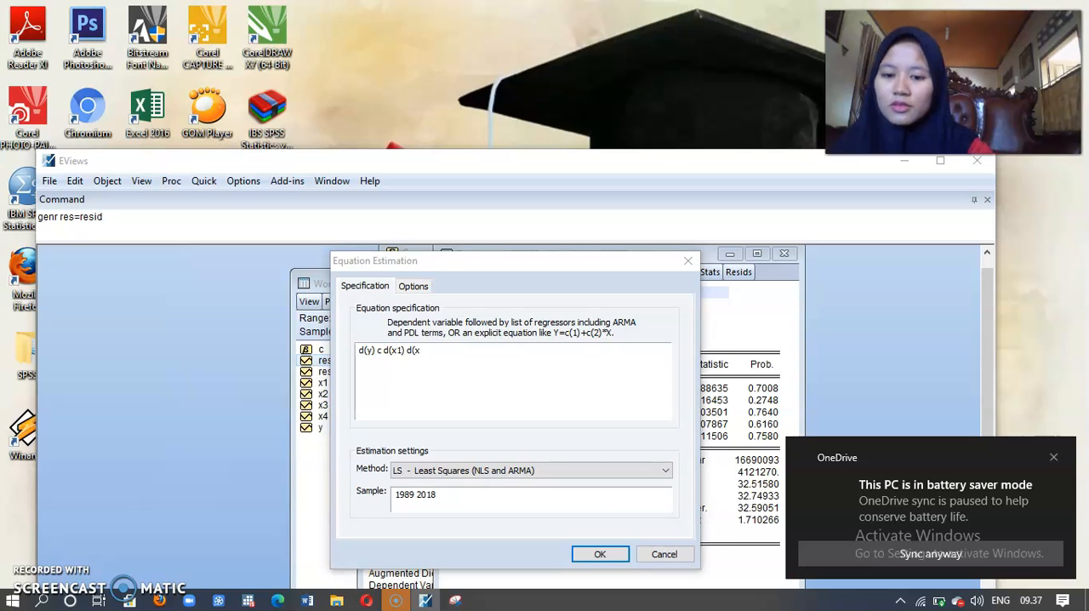
type("2)")
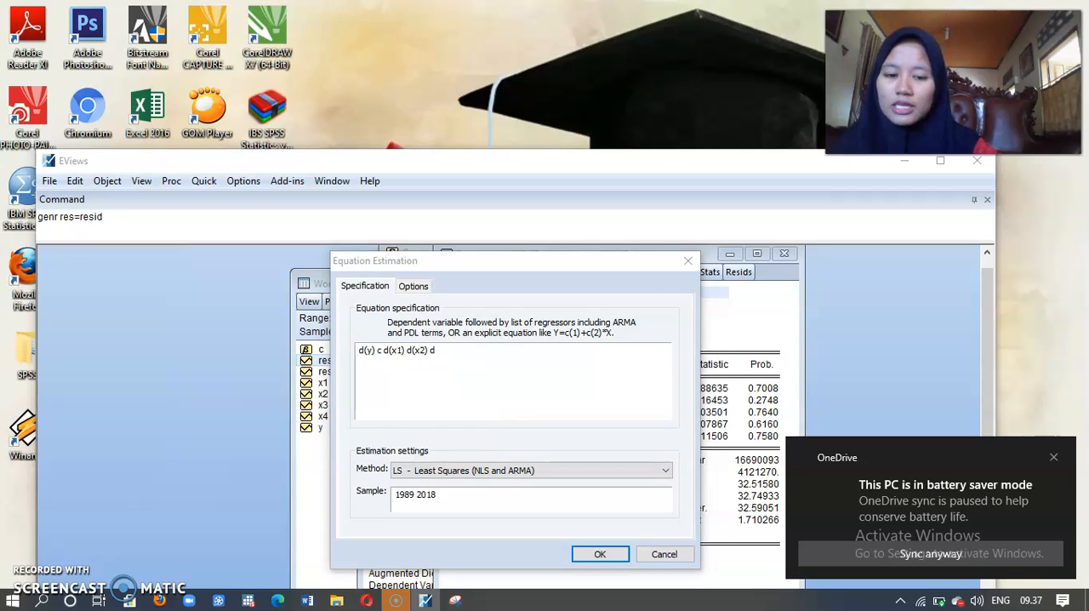
type(" d(x3) d")
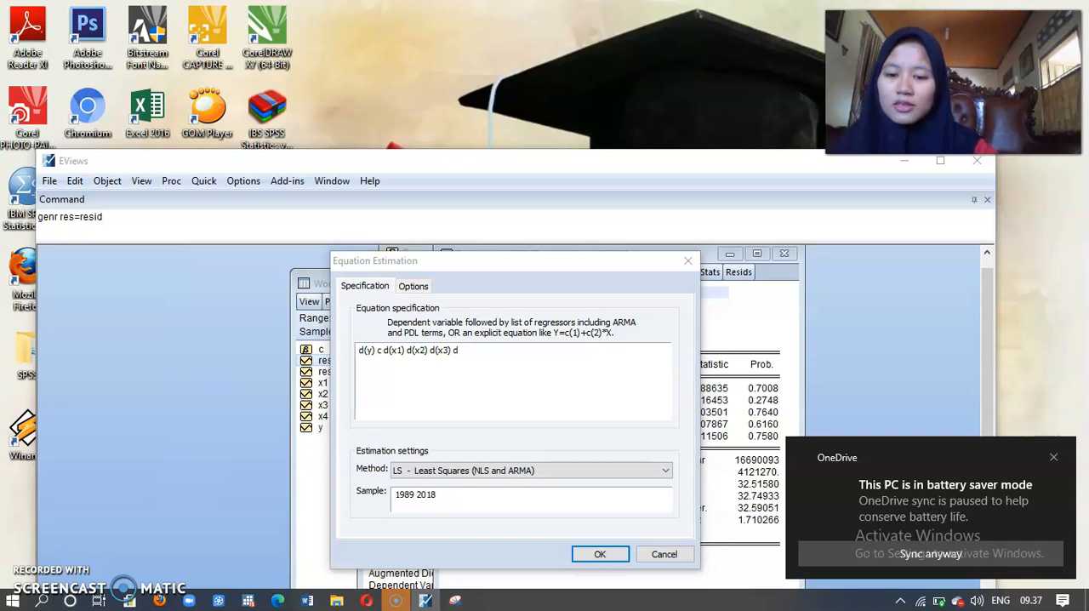
type("(x4)")
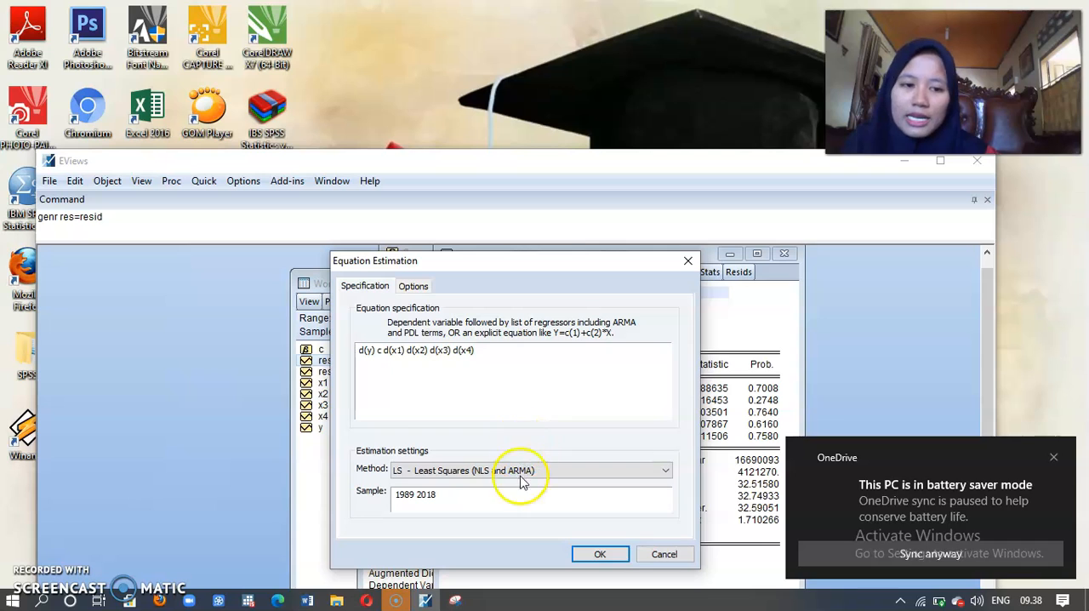
left_click(598, 555)
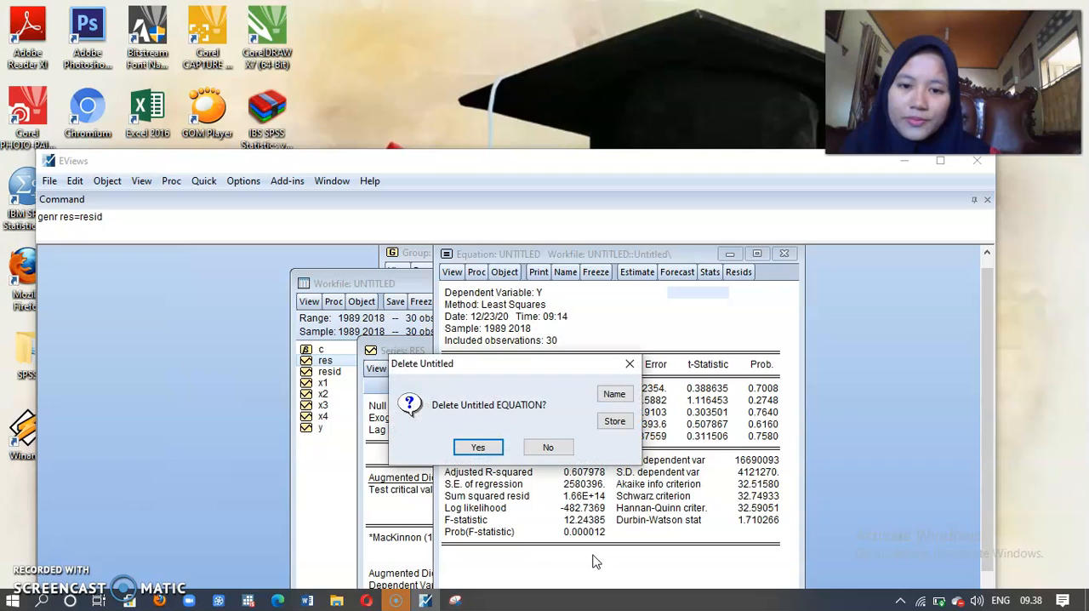
left_click(478, 447)
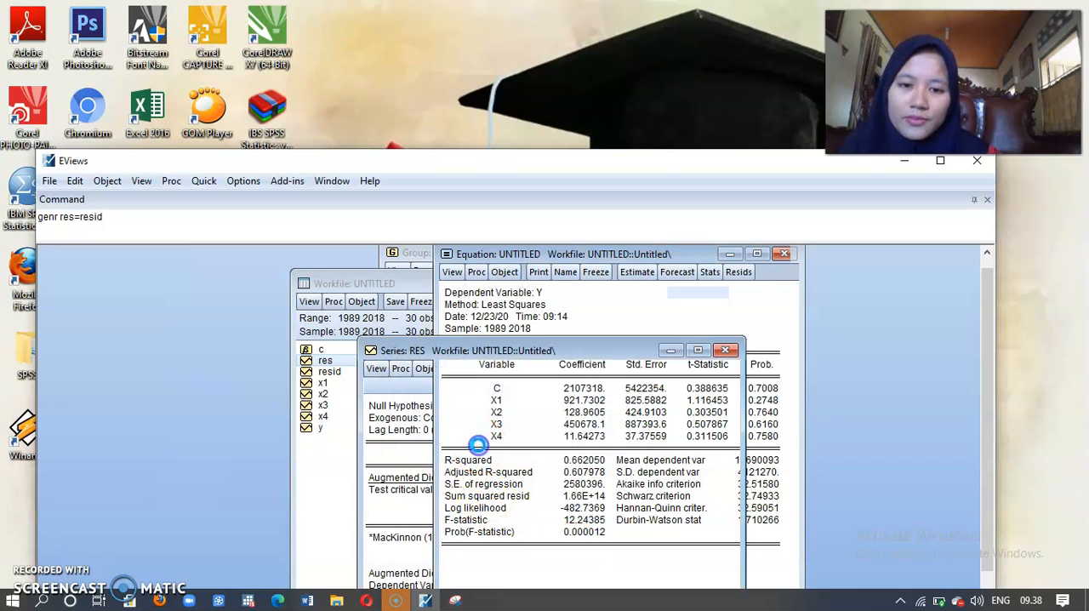